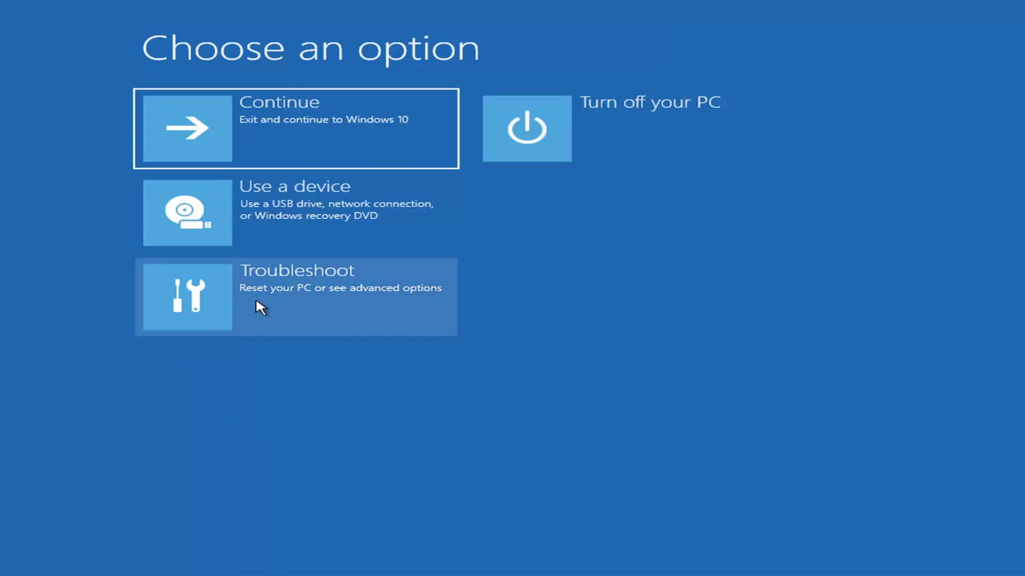
Run Startup Repair from the advanced troubleshooting options of the recovery environment
left_click(395, 302)
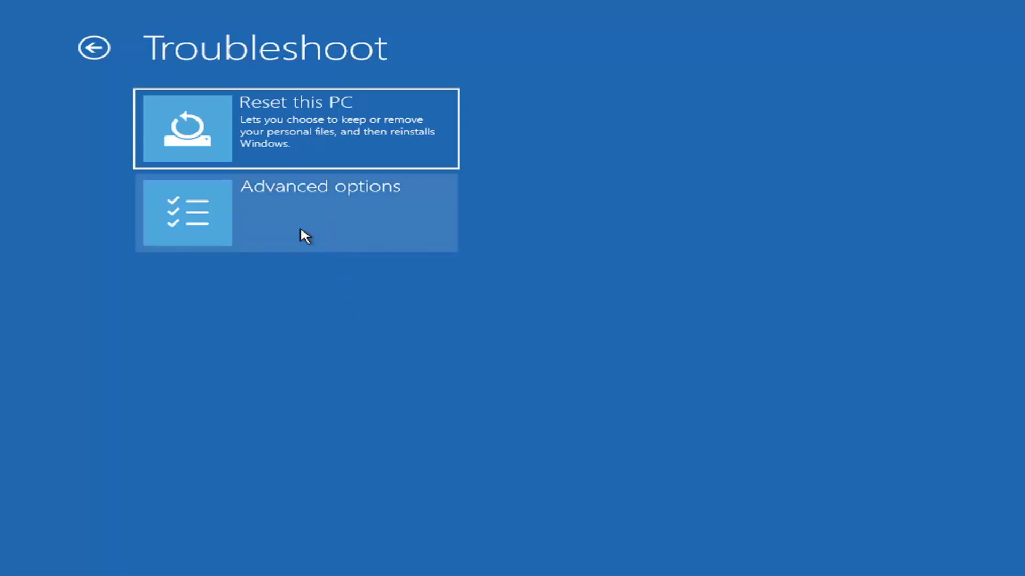
left_click(317, 212)
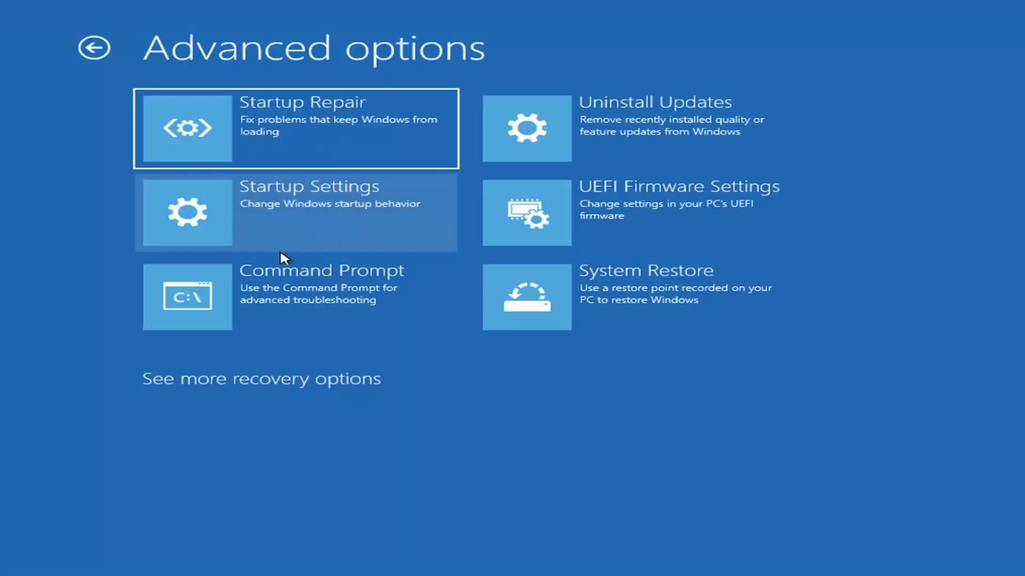
left_click(276, 137)
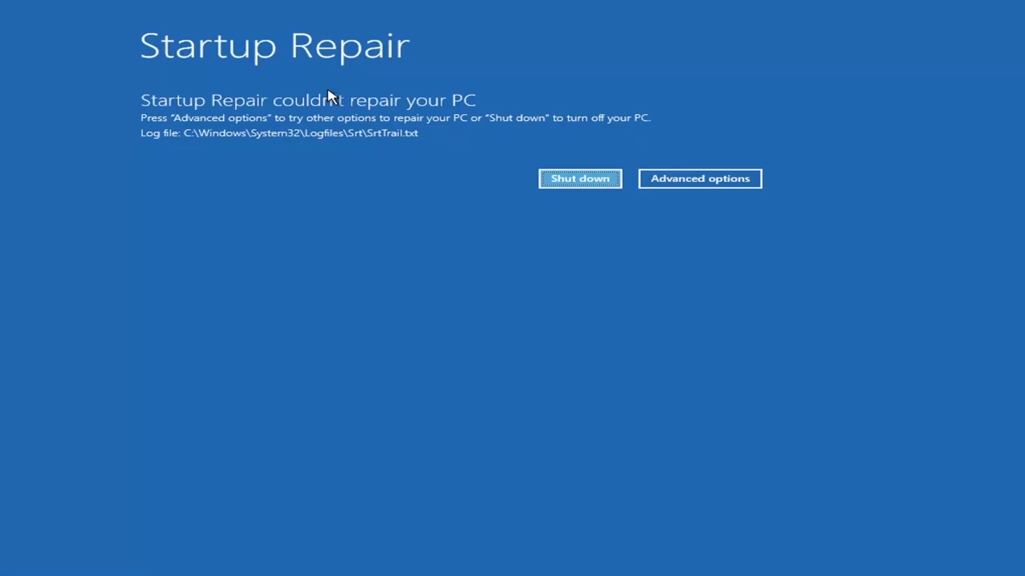
Return to the advanced recovery options and examine the Startup Settings page and the Uninstall Updates choices
left_click(714, 179)
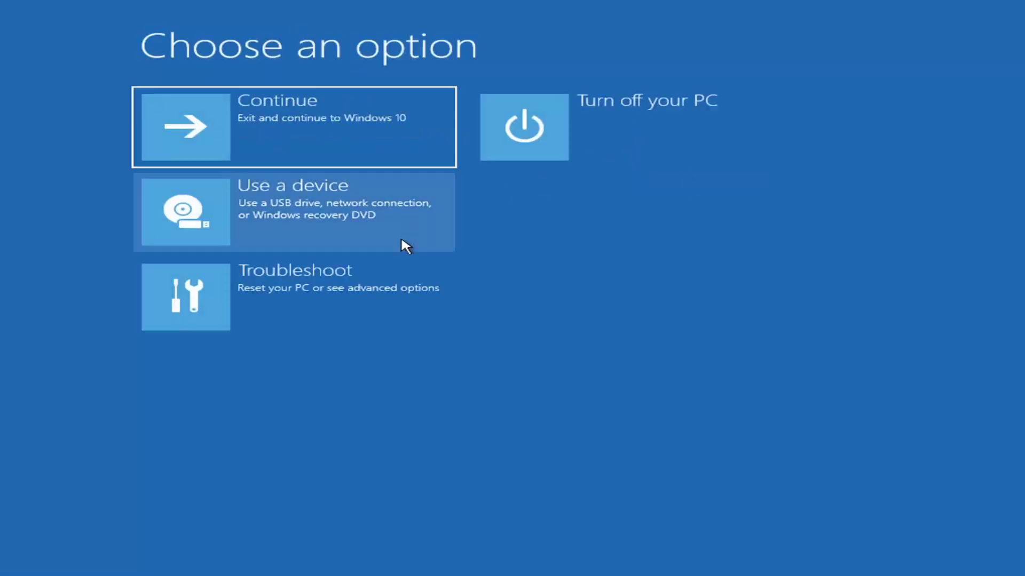
left_click(255, 302)
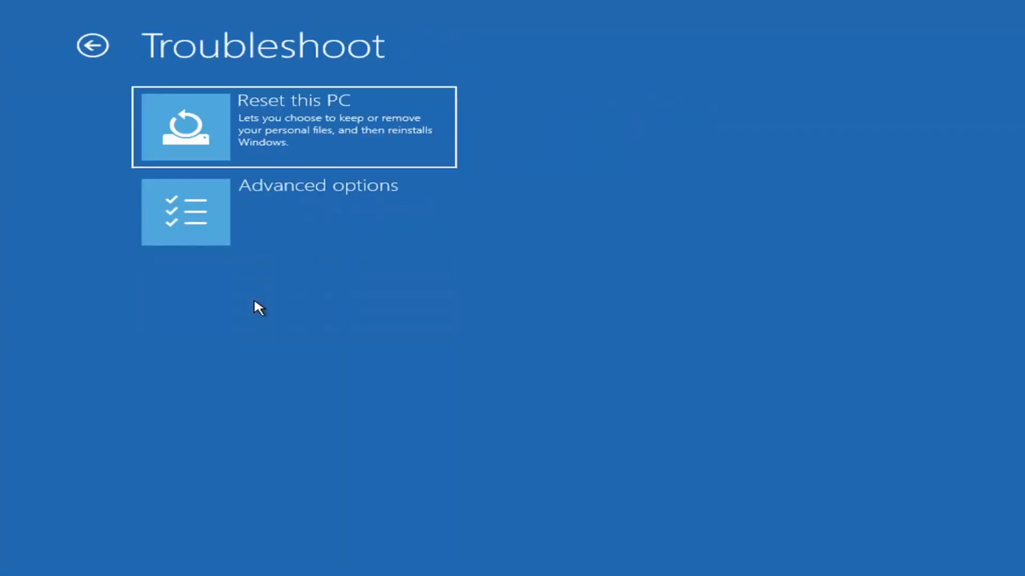
left_click(266, 220)
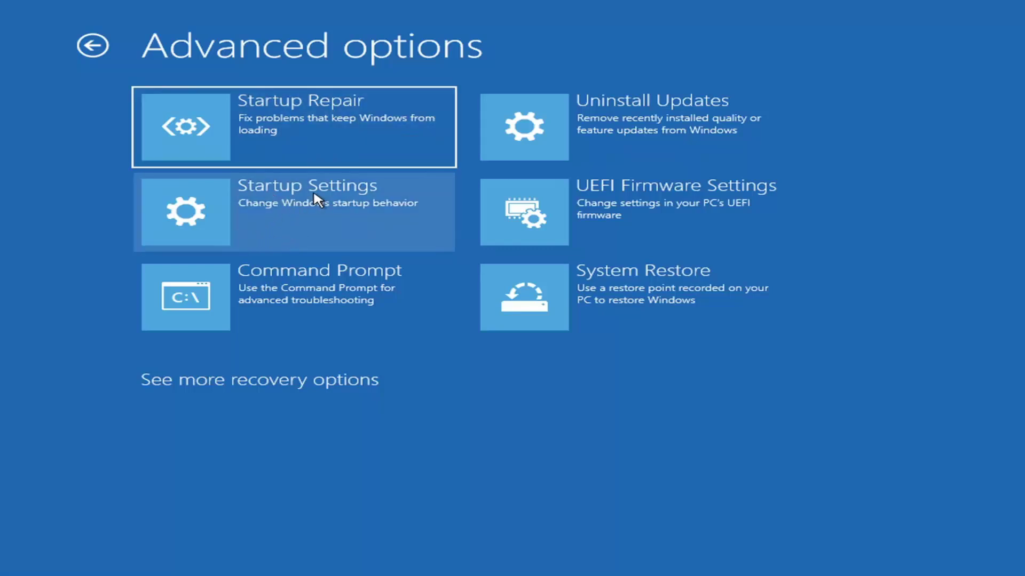
left_click(263, 209)
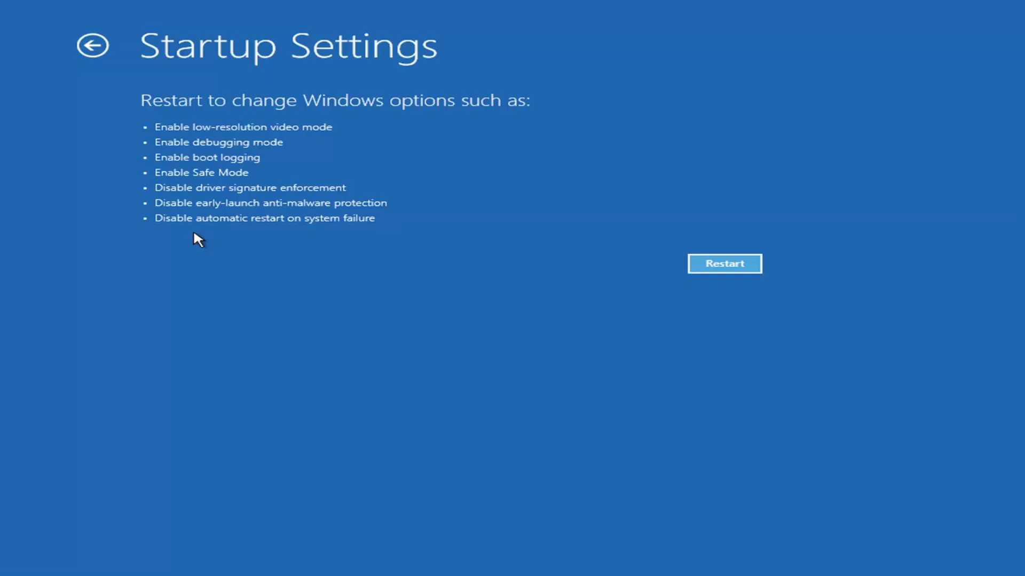
left_click(84, 46)
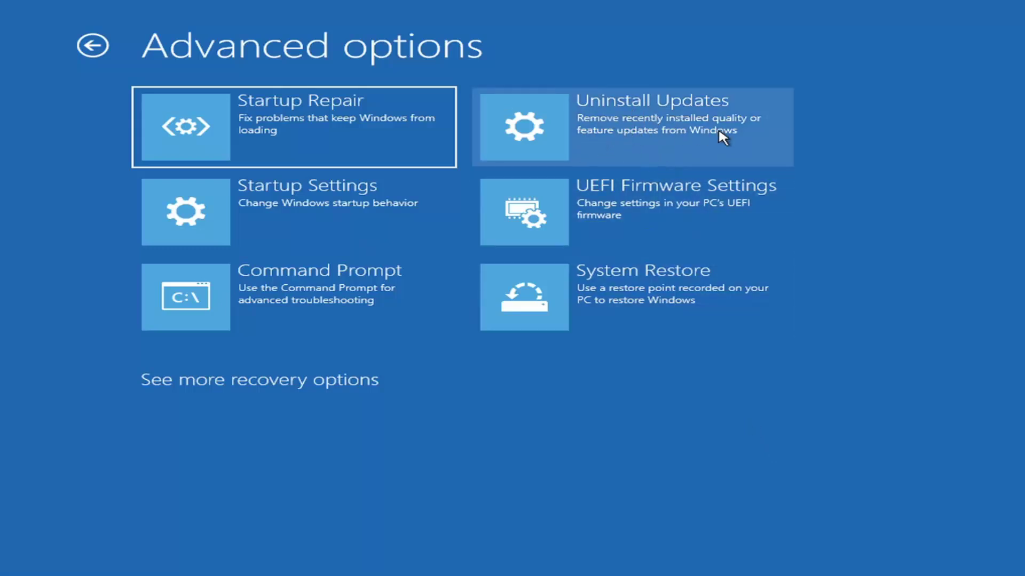
left_click(597, 126)
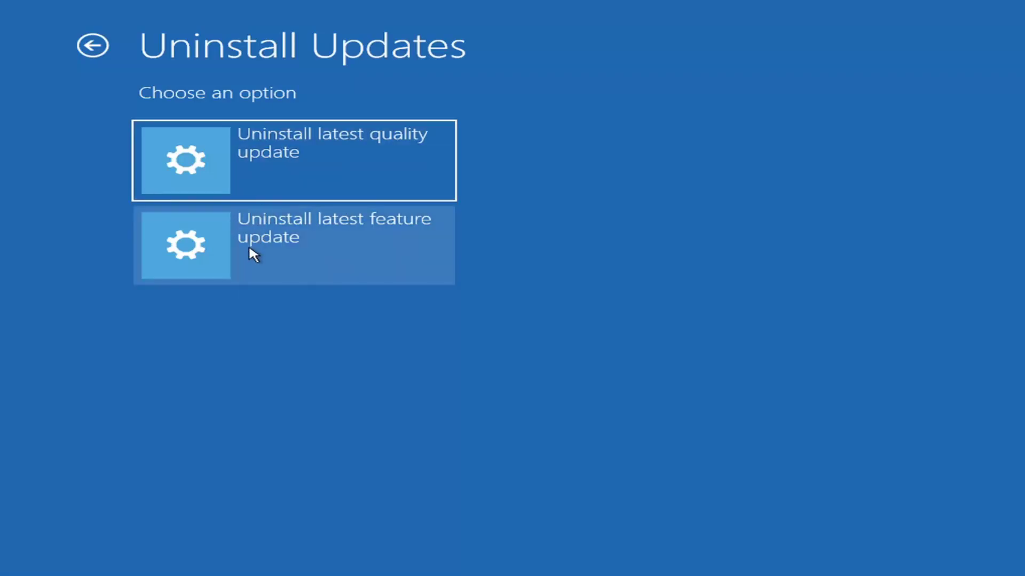
left_click(95, 45)
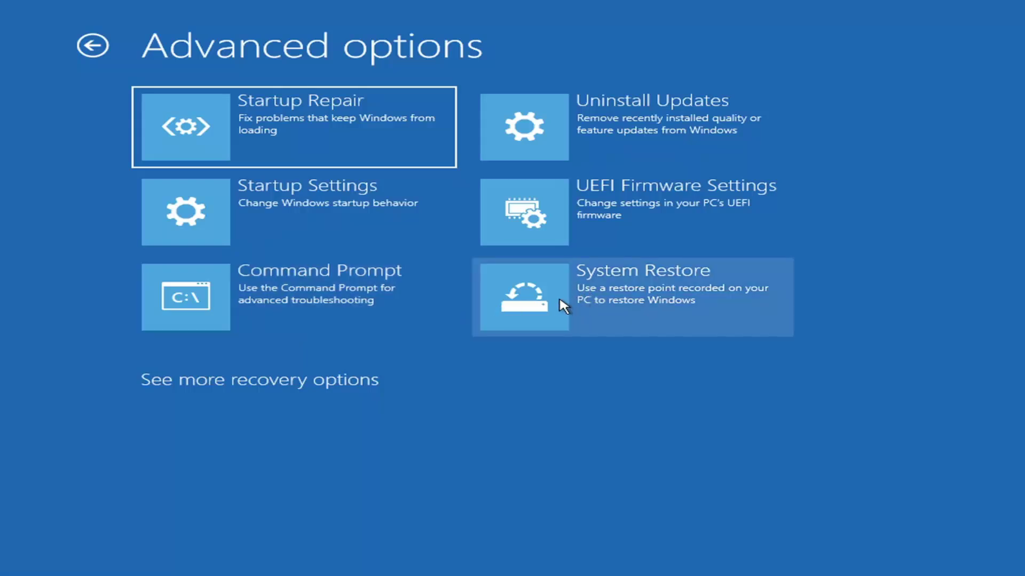
Restore the system to the "Before Updates" restore point with System Restore, restart the PC and dismiss the completion notice
left_click(666, 310)
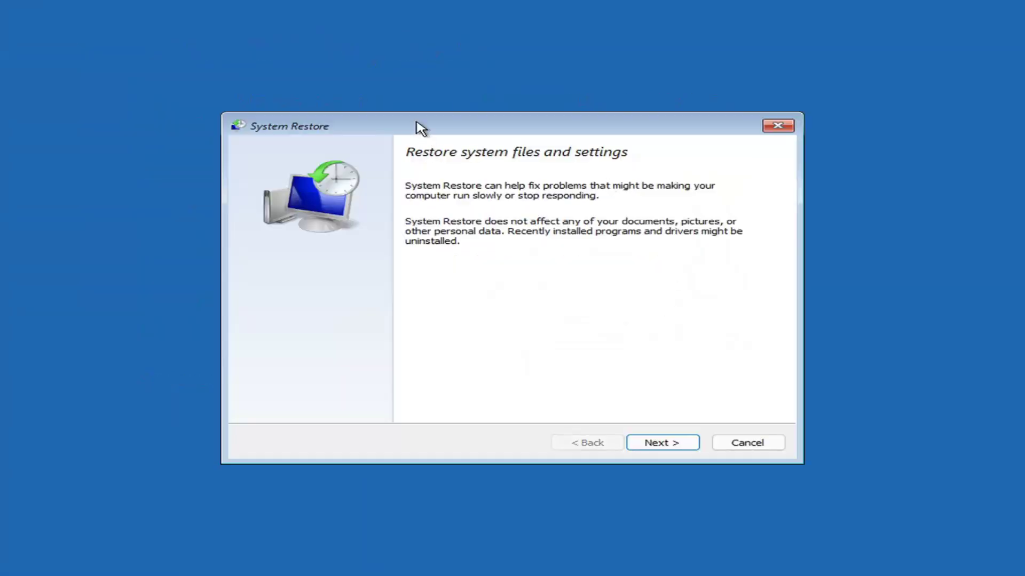
left_click(651, 443)
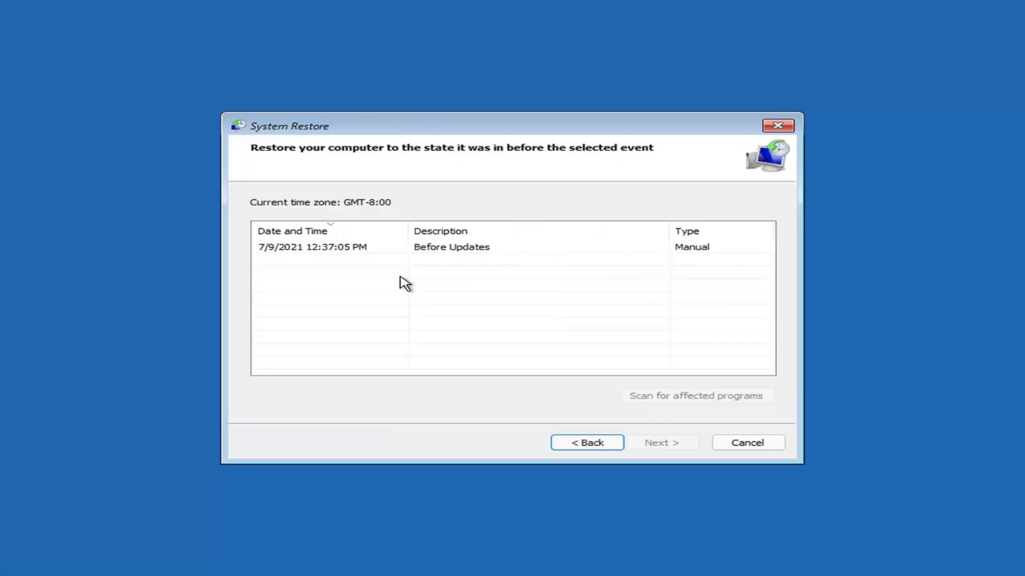
left_click(314, 249)
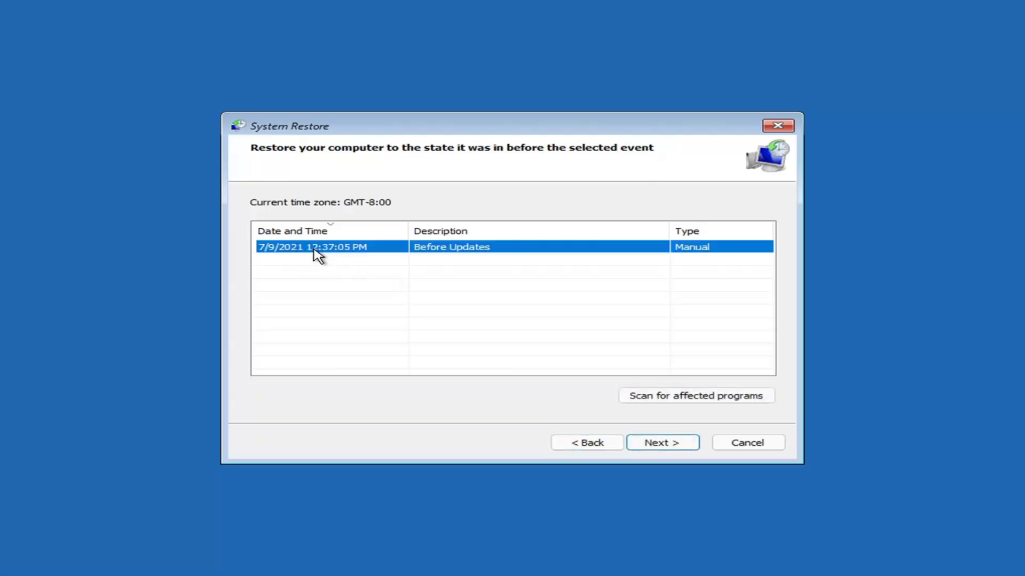
left_click(673, 445)
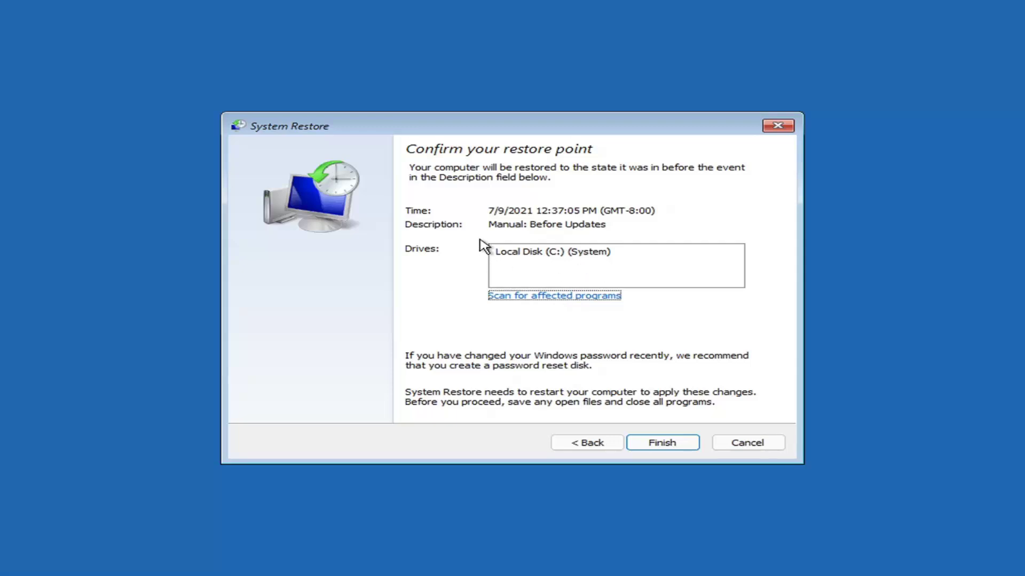
left_click(662, 445)
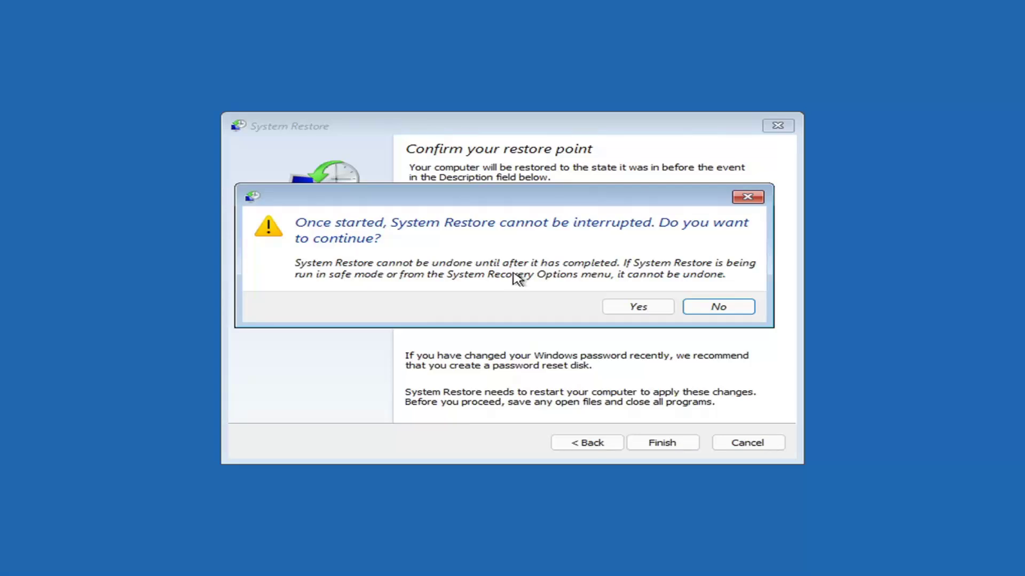
left_click(640, 314)
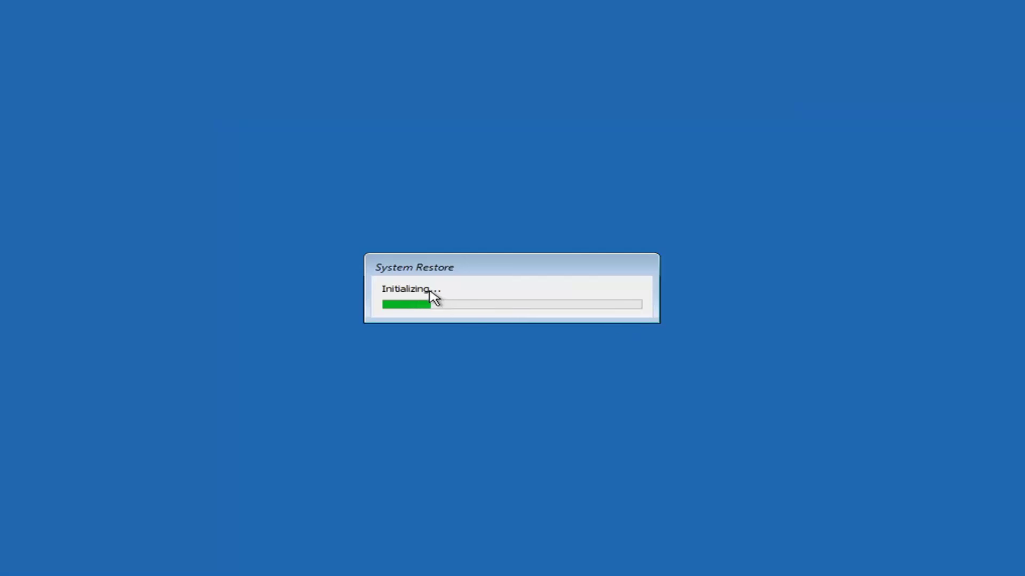
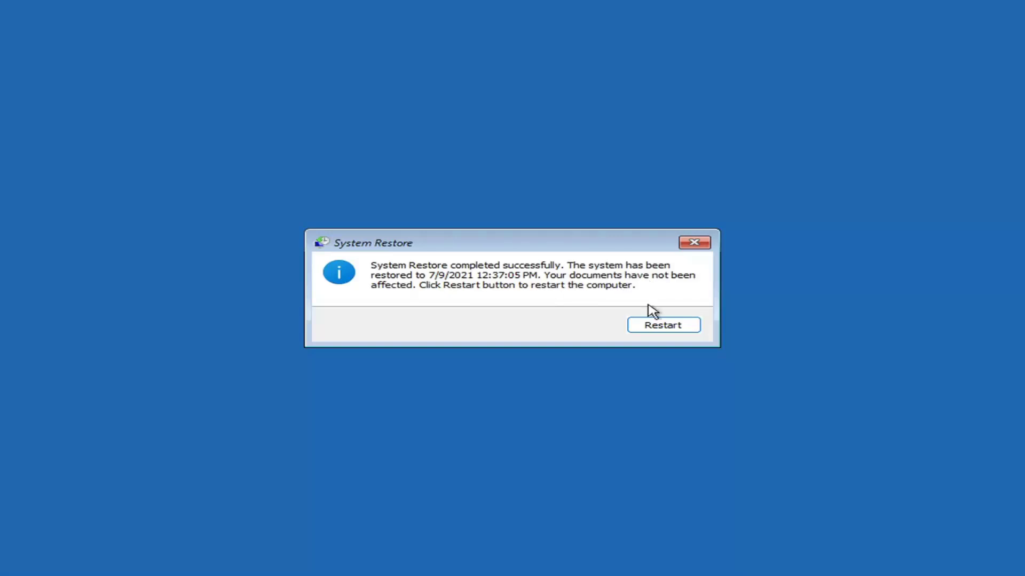
left_click(654, 327)
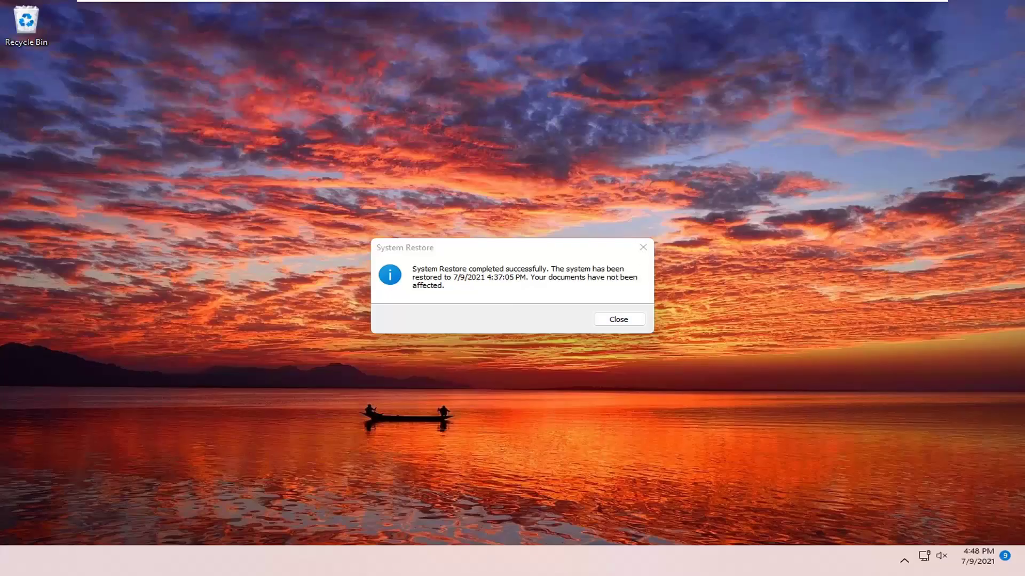
left_click(643, 247)
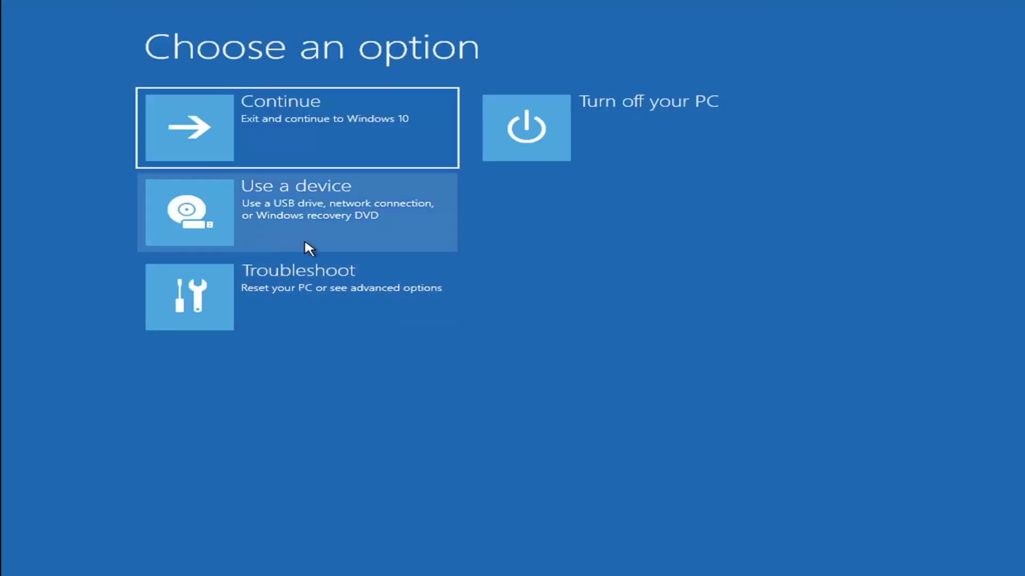
Examine the Reset this PC choices under Troubleshoot and return to the main recovery options
left_click(259, 313)
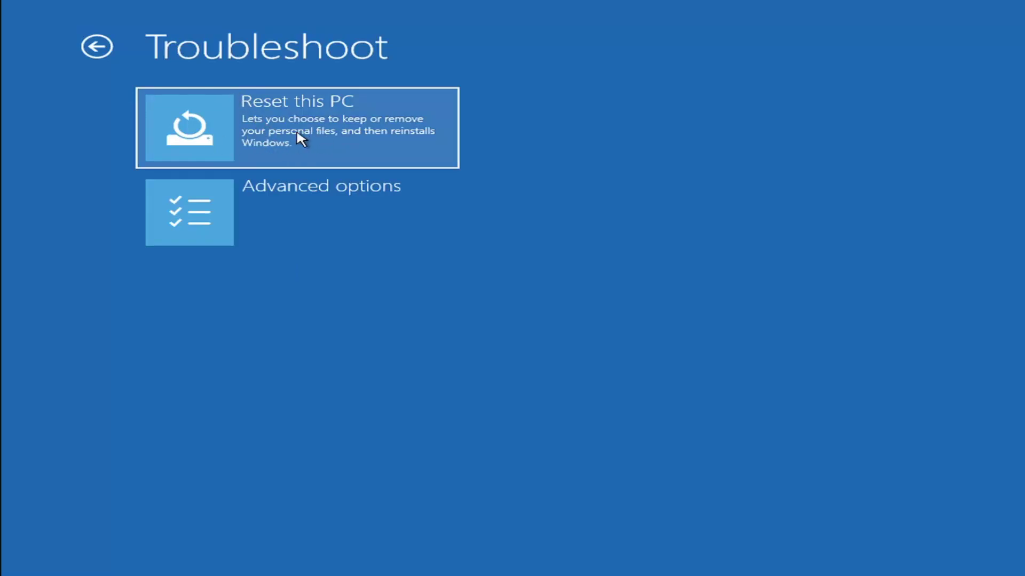
left_click(334, 140)
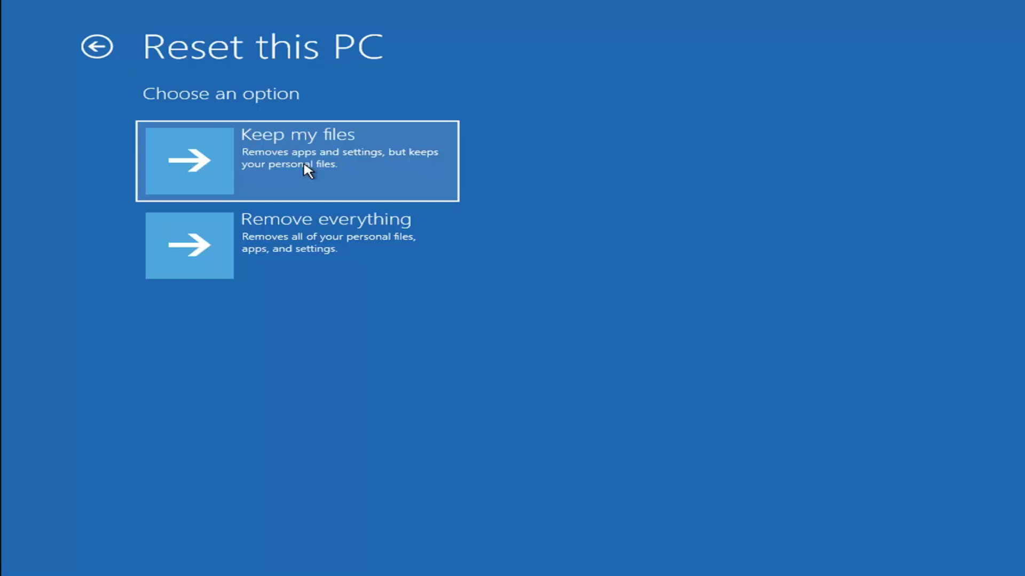
left_click(97, 47)
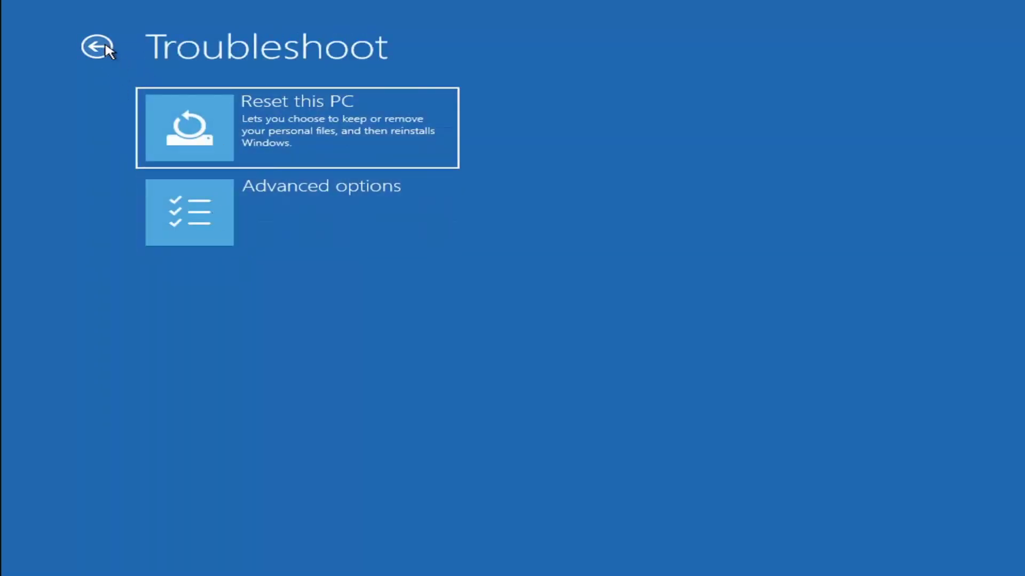
left_click(105, 46)
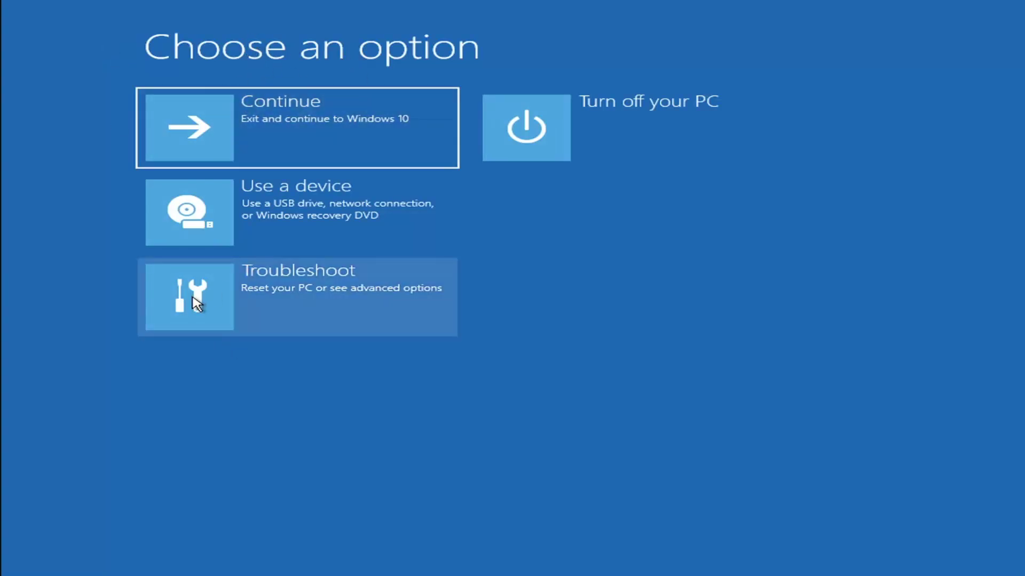
Open the recovery Command Prompt, switch to drive C: and list its contents with dir
left_click(309, 296)
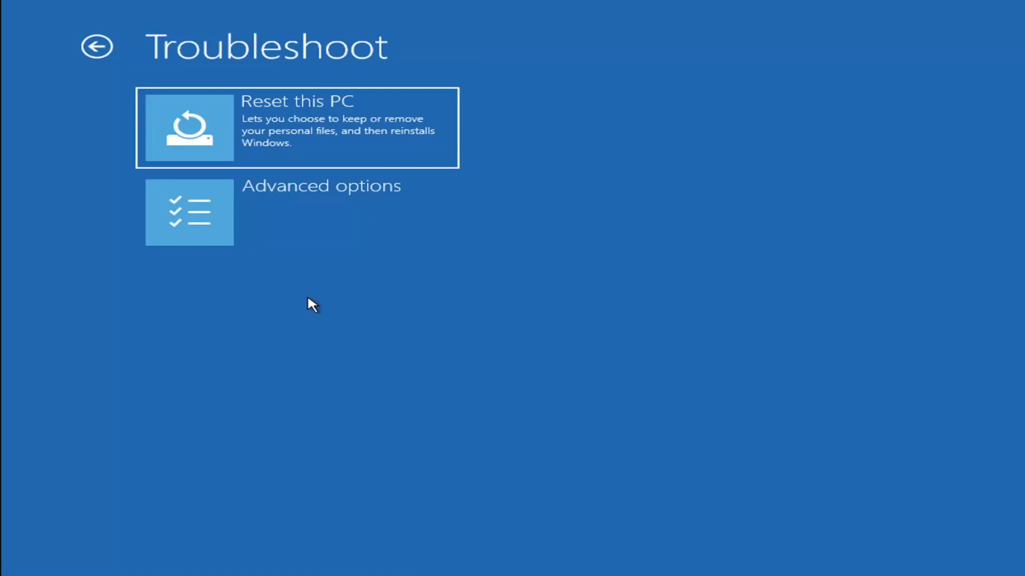
left_click(305, 214)
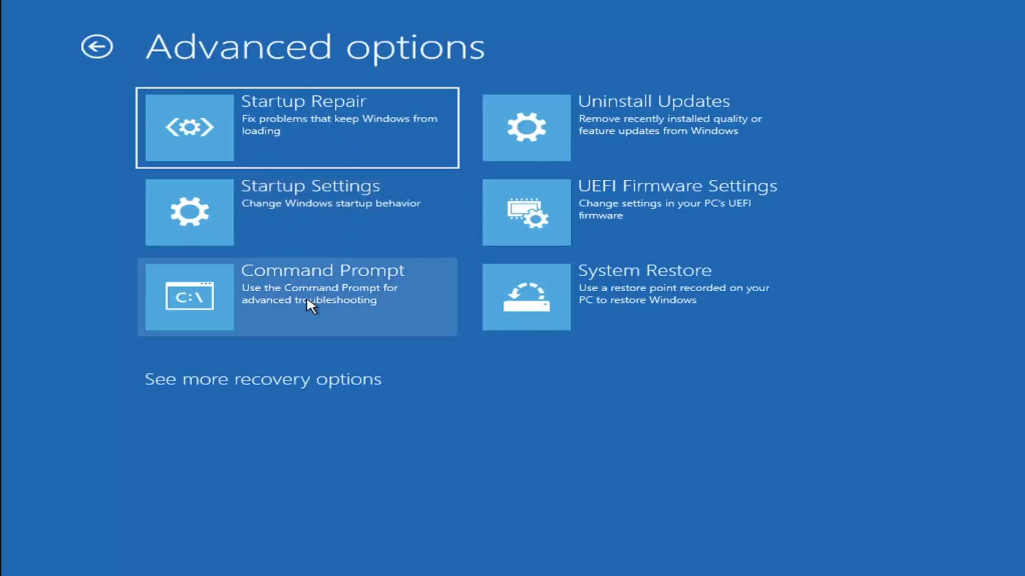
left_click(254, 299)
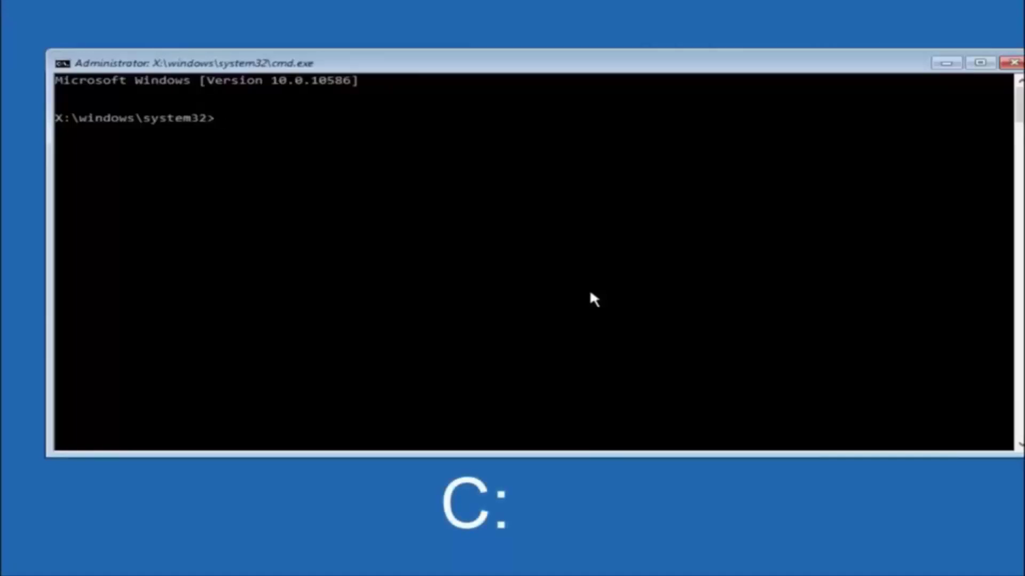
type("c:")
key("Return")
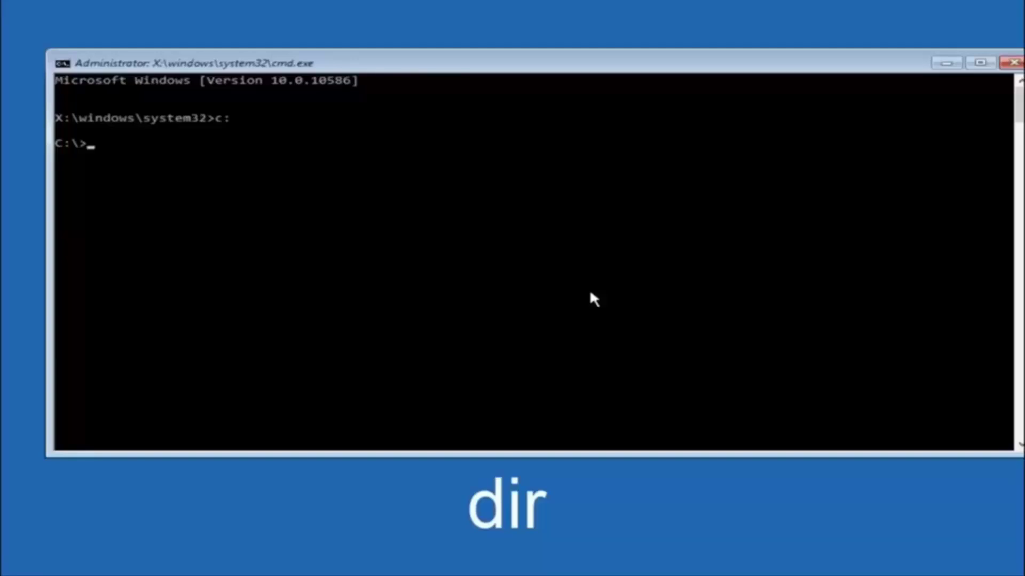
type("dir")
key("Return")
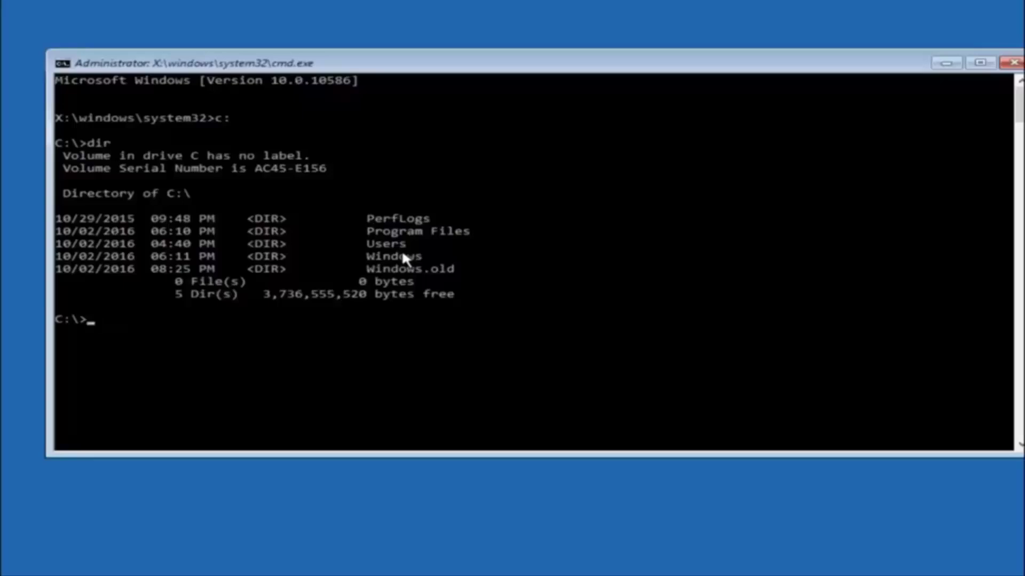
Change to \windows\system32\config, create a folder named backup and copy all files (*.*) into it
type("cd \\windows\\system32\\config")
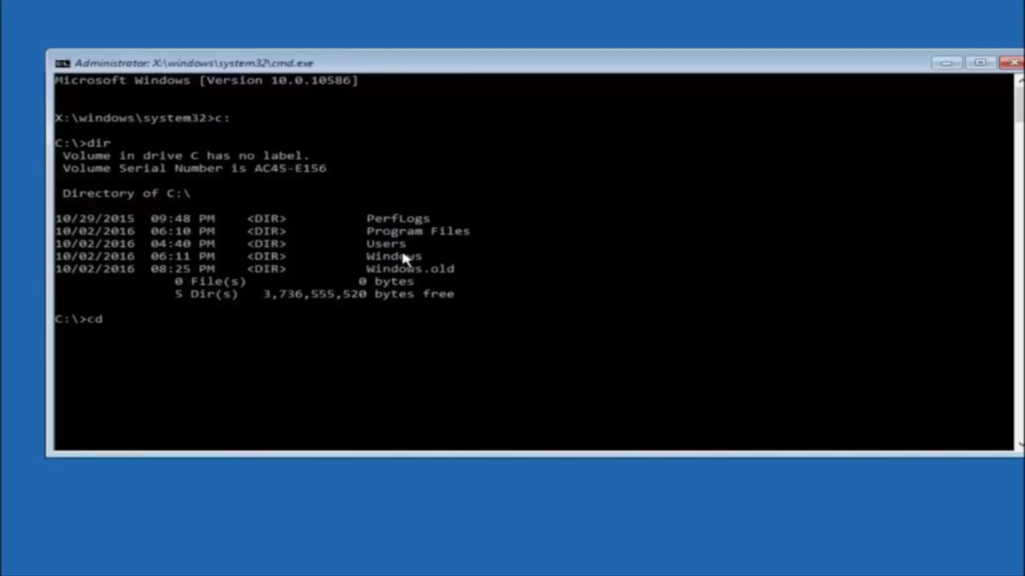
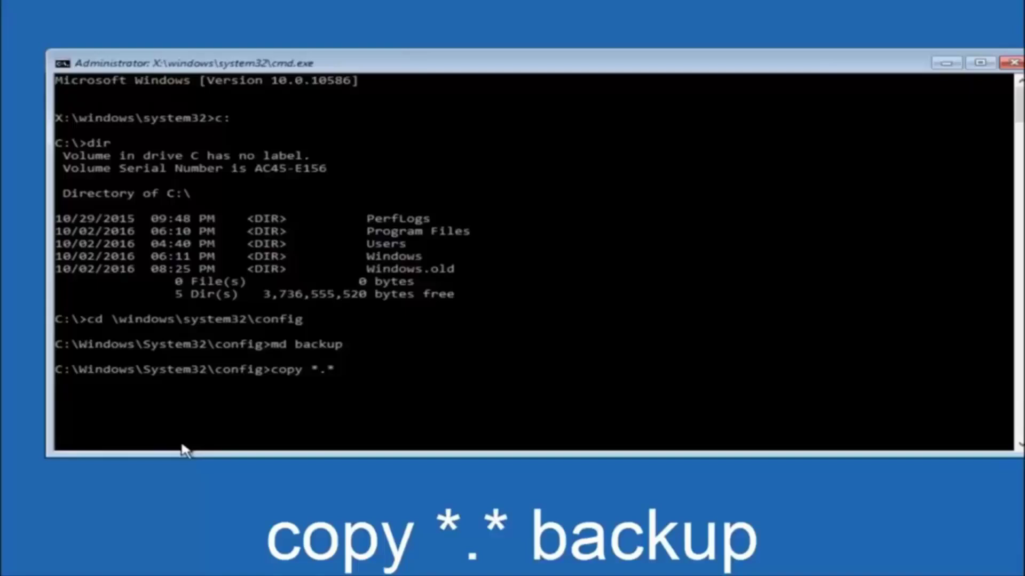
type("backup")
key("Return")
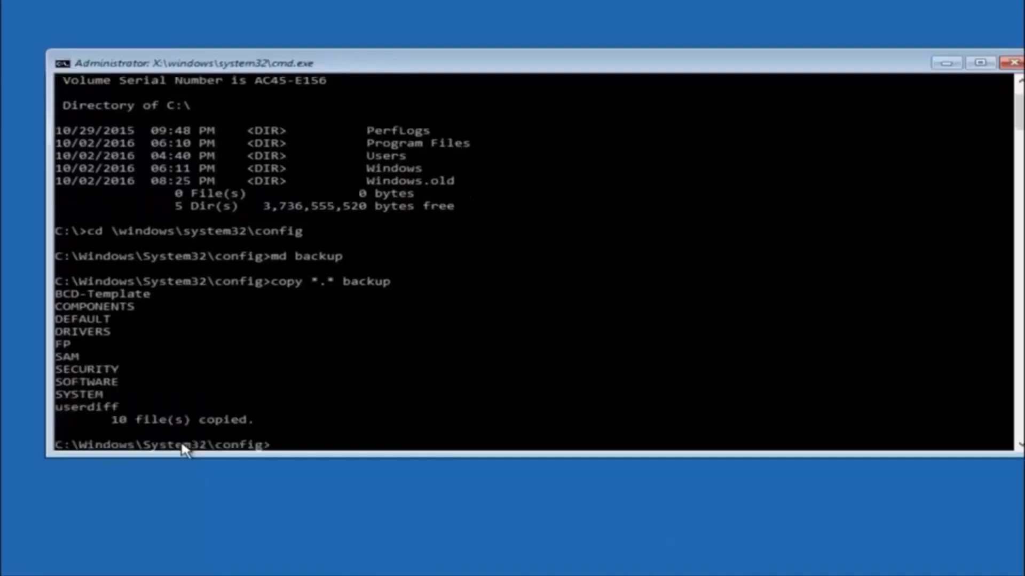
Change into the regback folder inside config and list its files with dir
type("cd")
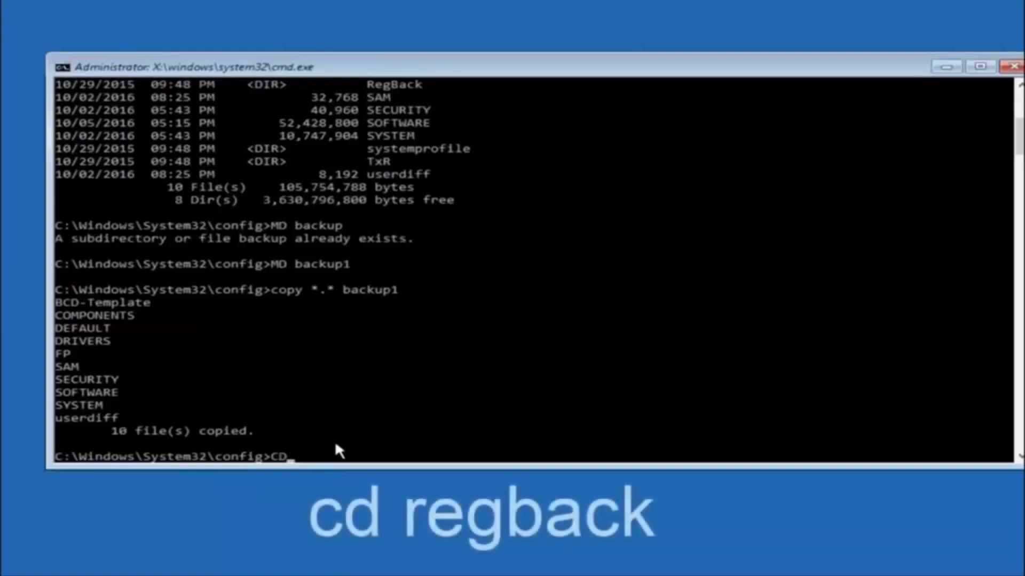
type("D reg")
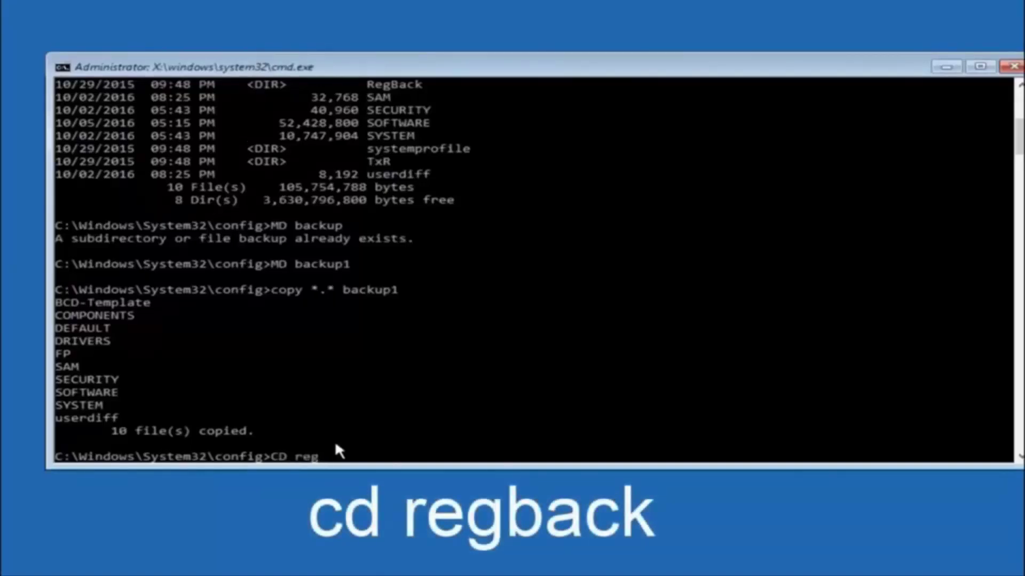
type("back")
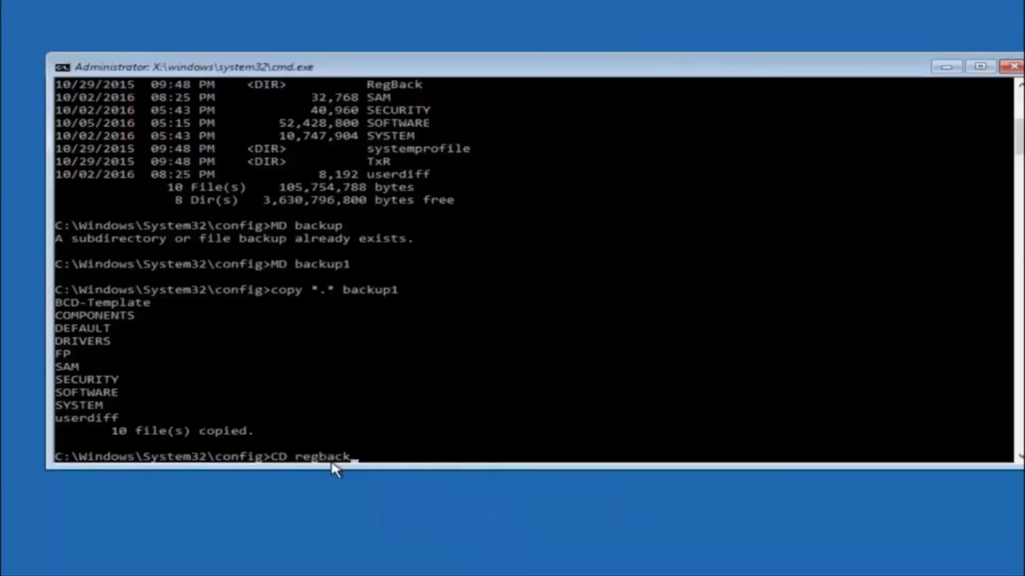
key("Return")
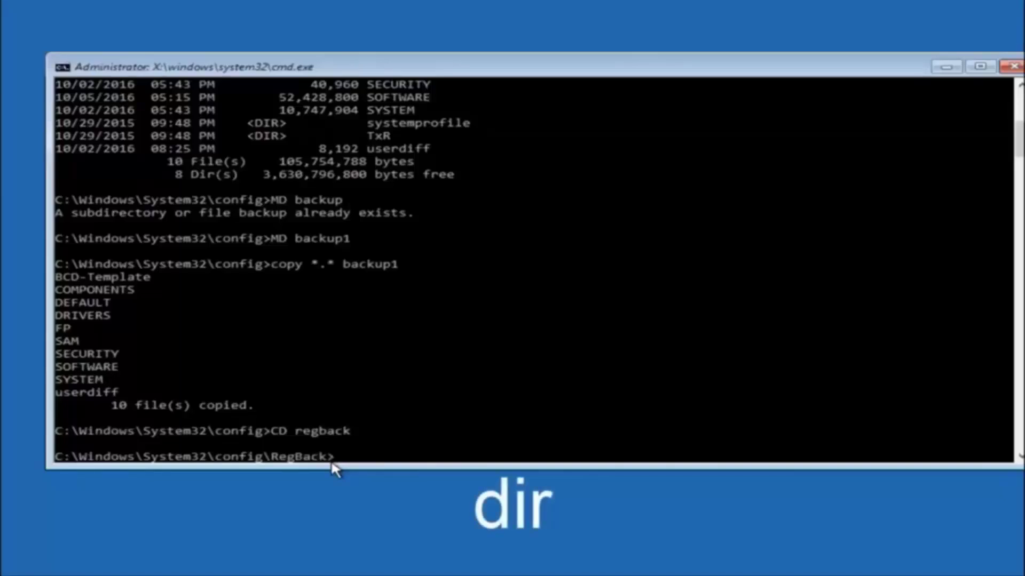
type("dir")
key("Return")
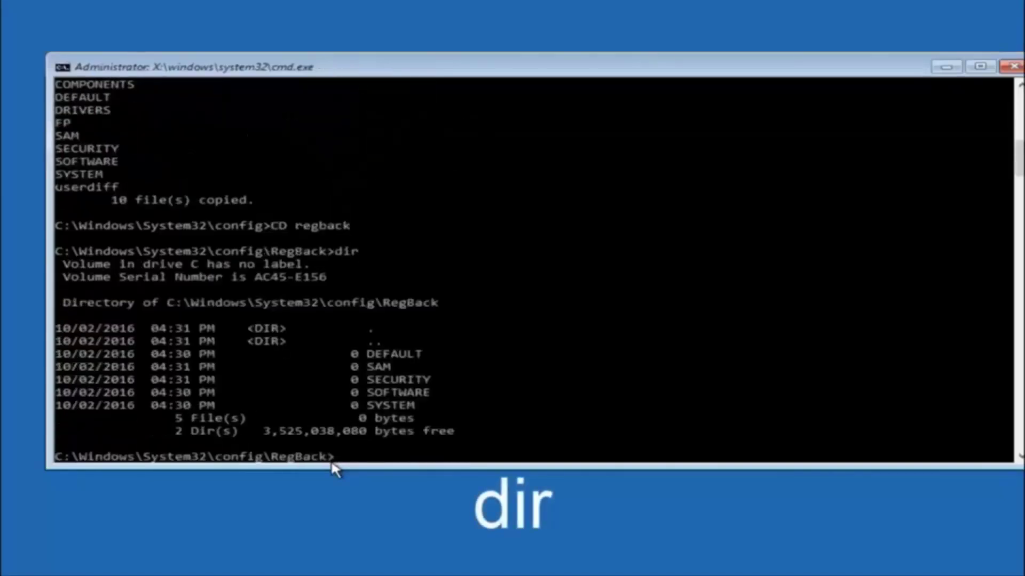
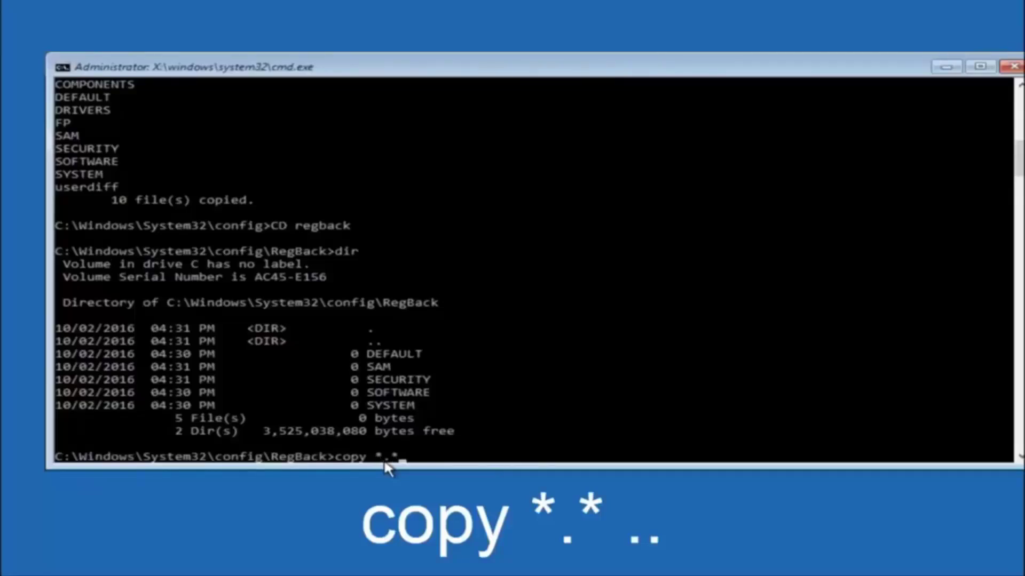
Copy all files (*.*) from RegBack to the parent config folder, answering A to overwrite all existing files
key("BackSpace")
type("*")
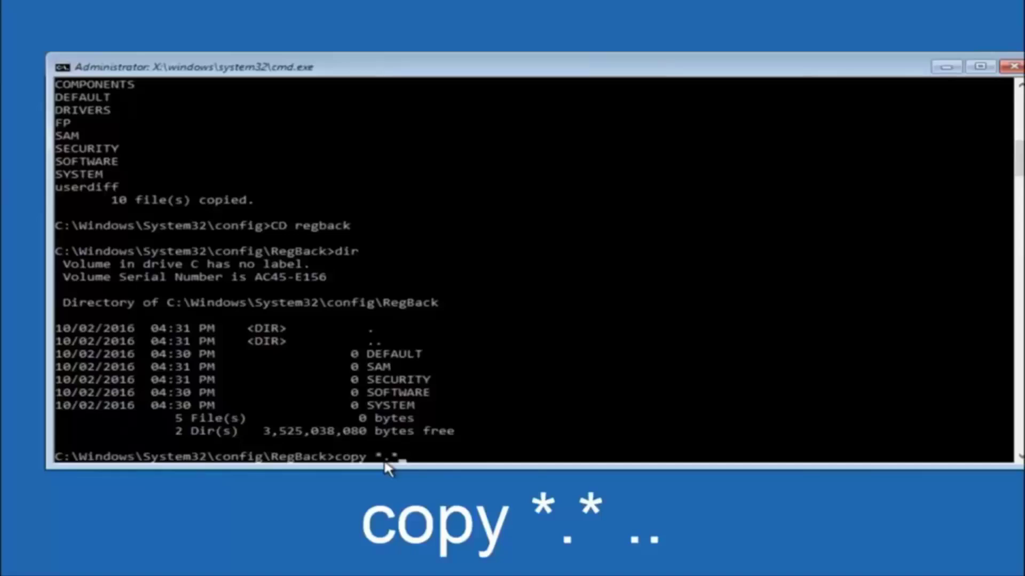
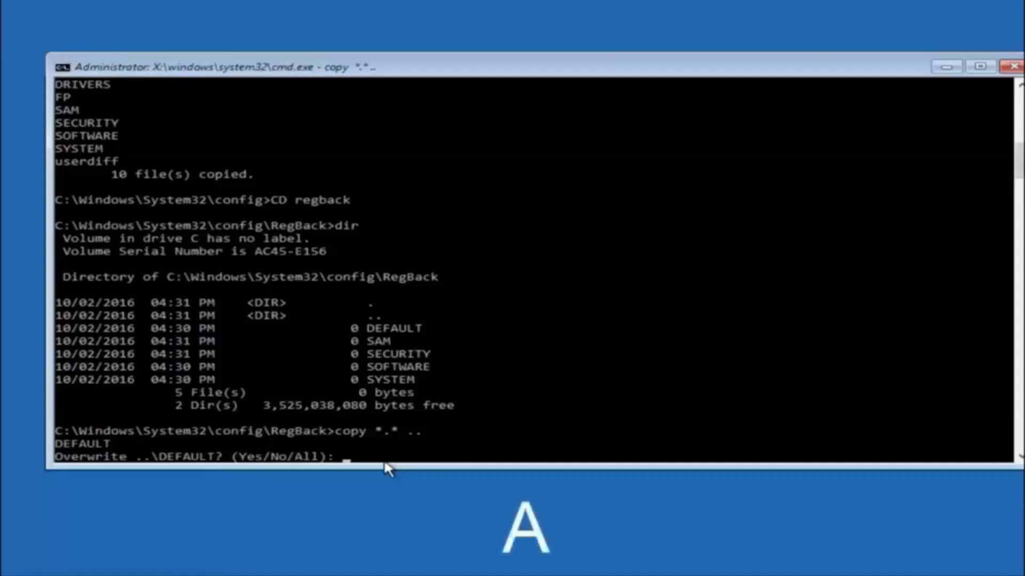
type("A")
key("Return")
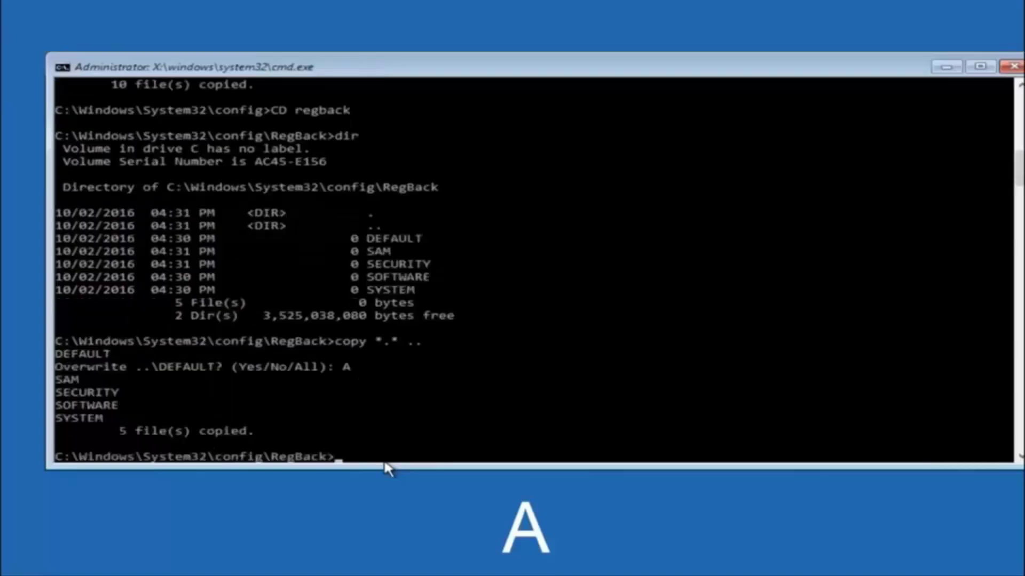